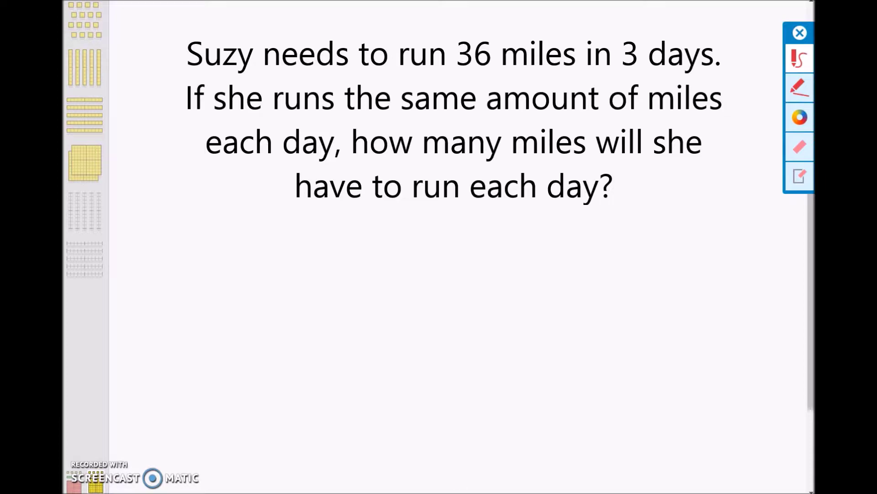
Write 36 ÷ 3 at the top of the board with the Freehand Pen.
mouse_move(340, 4)
mouse_down()
mouse_move(347, 26)
mouse_move(320, 59)
mouse_up()
mouse_move(386, 2)
mouse_down()
mouse_move(400, 57)
mouse_move(392, 58)
mouse_up()
click(432, 24)
mouse_move(441, 34)
mouse_down()
mouse_move(482, 20)
mouse_move(465, 50)
mouse_up()
click(432, 47)
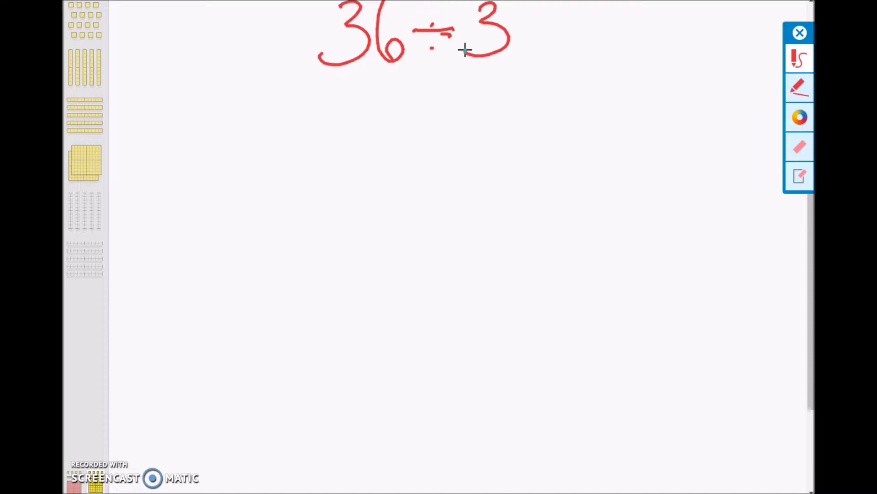
Draw three large red grouping circles below 36 ÷ 3, one per group.
mouse_move(211, 70)
mouse_down()
mouse_move(185, 255)
mouse_move(292, 119)
mouse_move(215, 76)
mouse_up()
mouse_move(370, 81)
mouse_down()
mouse_move(439, 273)
mouse_move(458, 90)
mouse_move(372, 86)
mouse_up()
mouse_move(587, 78)
mouse_down()
mouse_move(621, 255)
mouse_move(664, 72)
mouse_move(586, 88)
mouse_up()
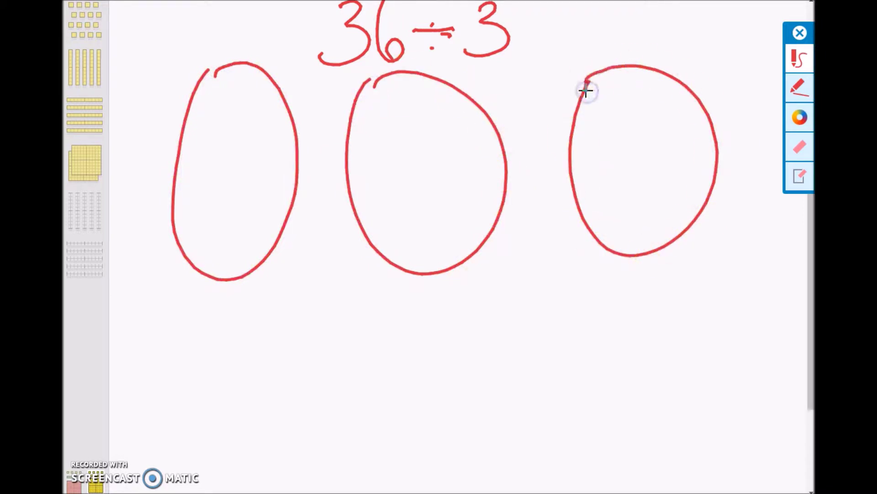
click(798, 59)
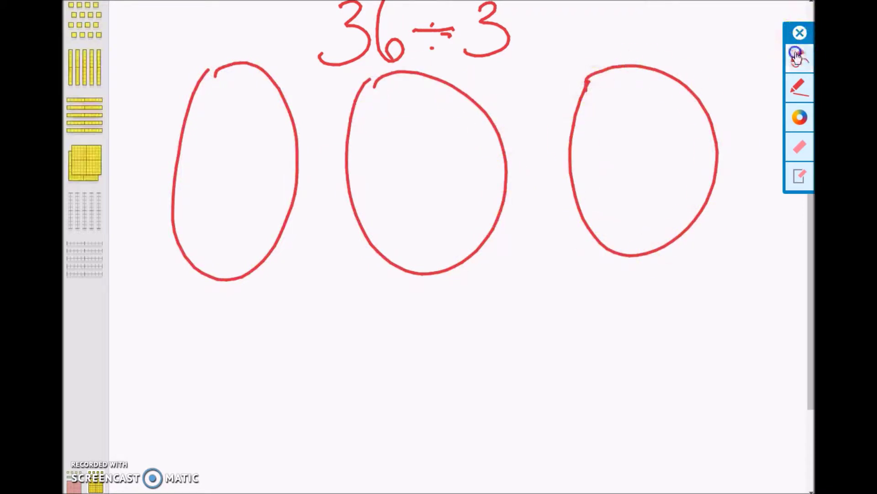
Place three ten-rods and the unit cubes below the circles to model 36.
drag(89, 71, 208, 305)
drag(102, 70, 264, 306)
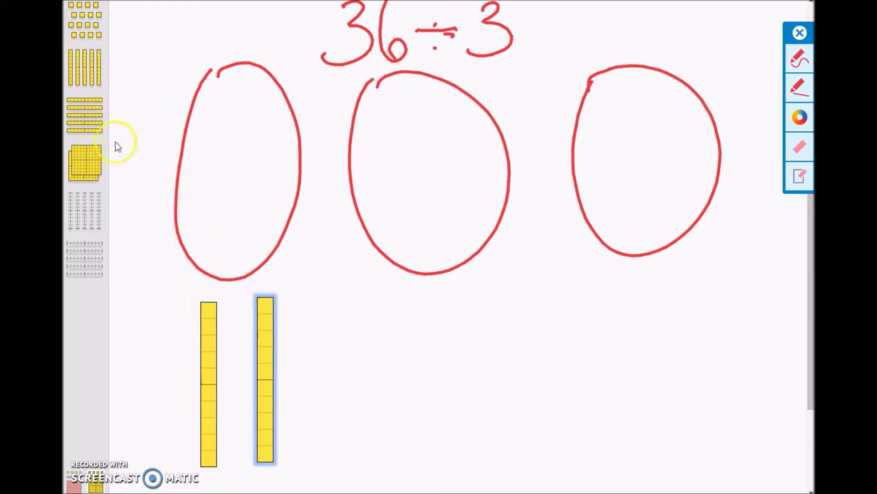
drag(86, 69, 323, 311)
drag(84, 26, 350, 425)
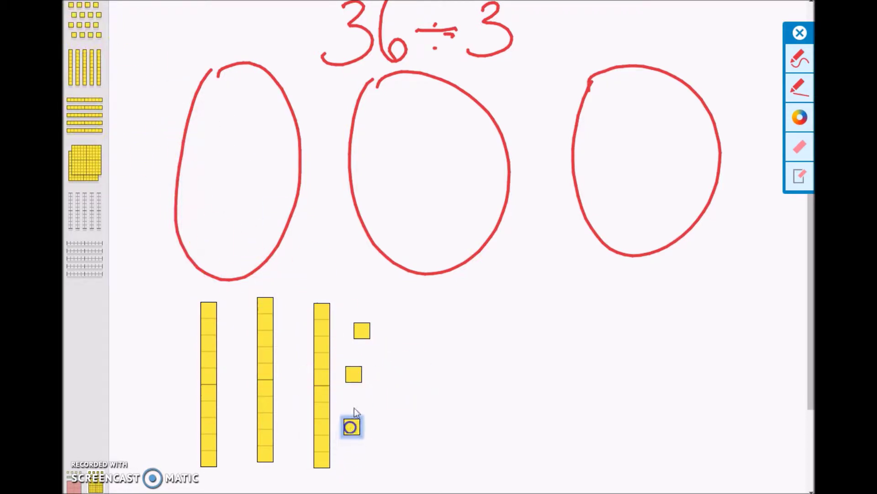
drag(87, 28, 409, 392)
drag(94, 28, 401, 438)
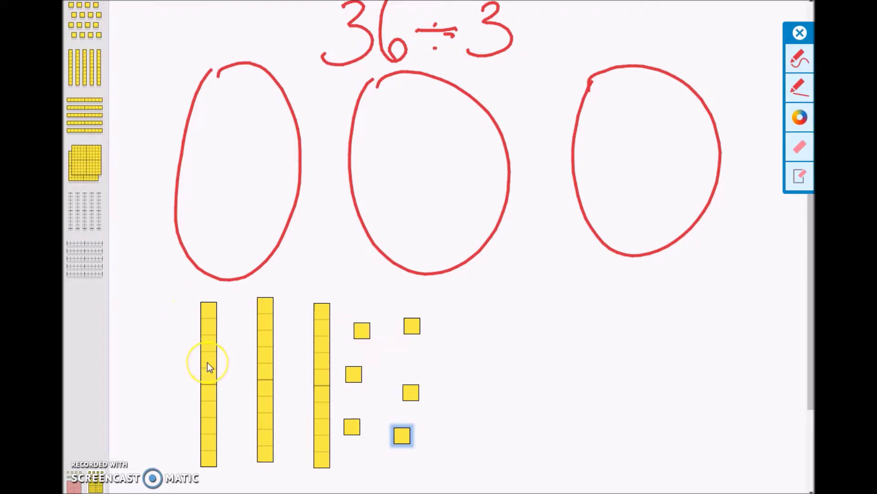
Move one ten-rod into each of the three circles.
drag(209, 367, 211, 167)
drag(261, 352, 396, 151)
drag(317, 344, 628, 128)
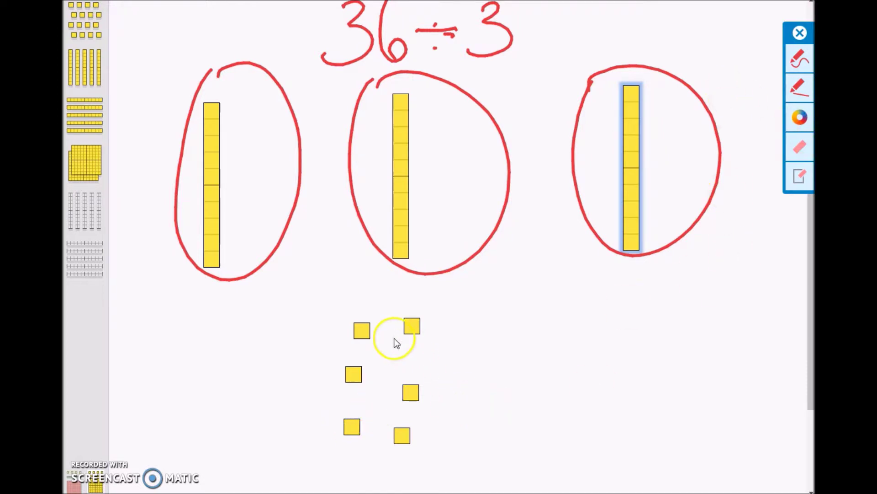
Move two unit cubes into each circle so every group holds 12.
drag(361, 331, 233, 129)
drag(355, 364, 454, 126)
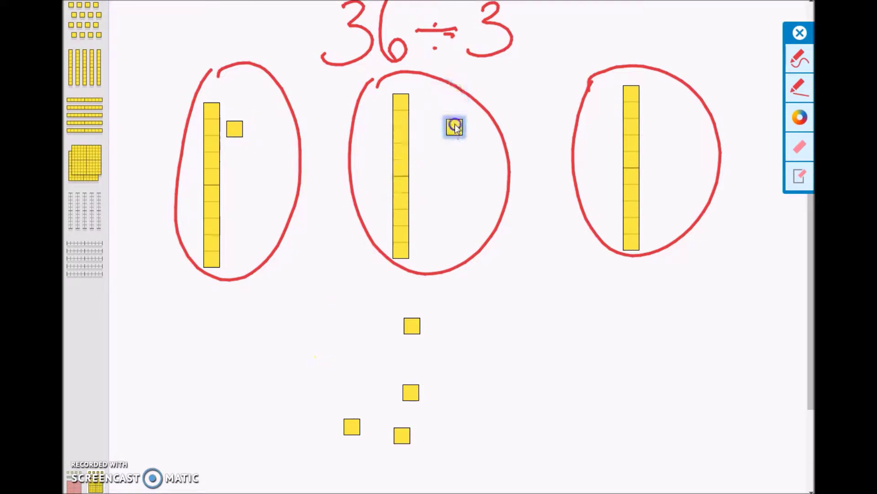
drag(410, 327, 674, 112)
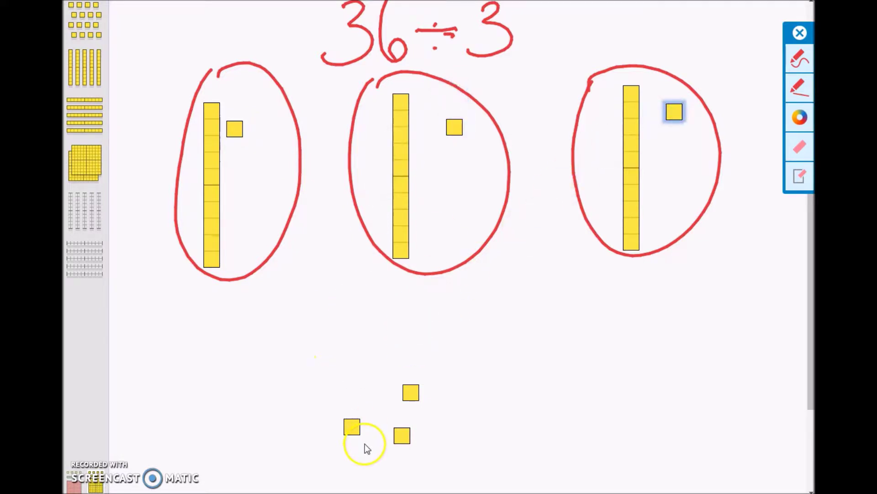
drag(344, 431, 252, 176)
drag(410, 393, 451, 186)
drag(402, 435, 577, 269)
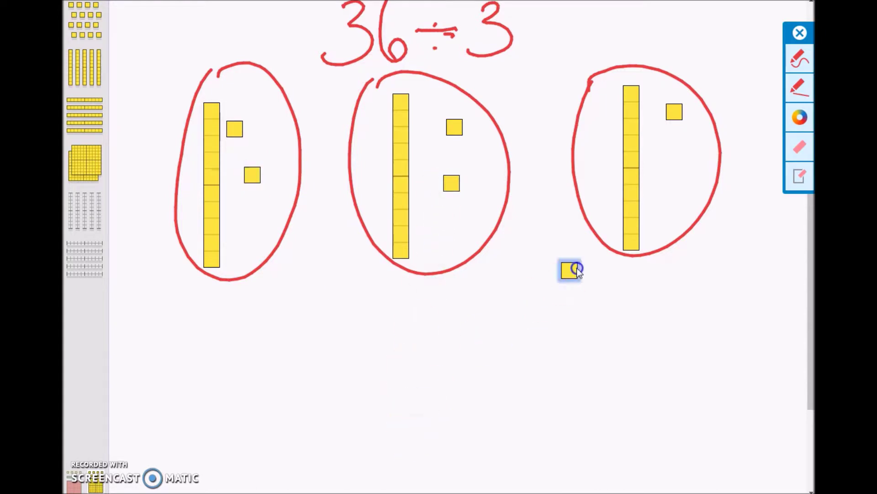
drag(663, 164, 670, 164)
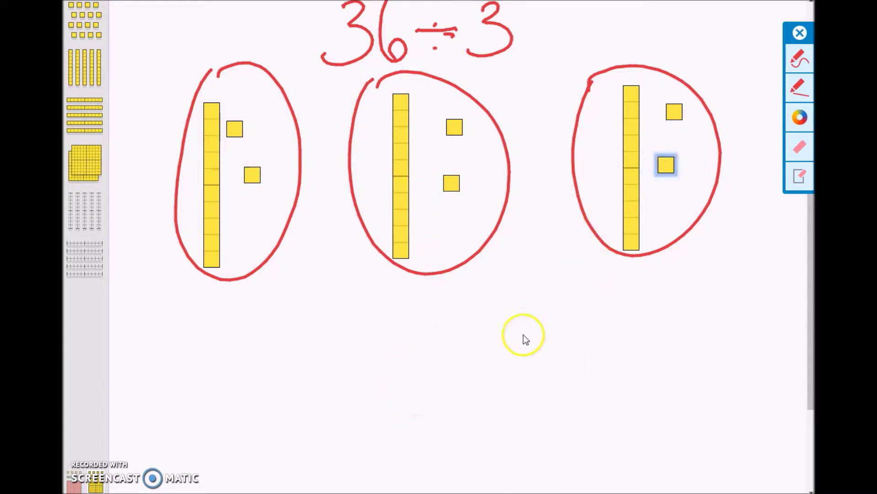
click(796, 63)
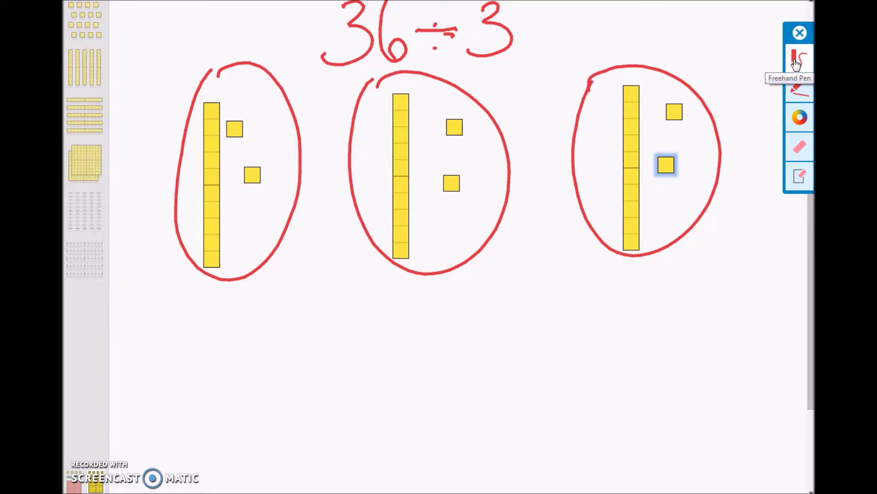
Write 12 under each of the three circles.
drag(219, 300, 219, 364)
mouse_move(238, 305)
mouse_down()
mouse_move(249, 335)
mouse_move(280, 363)
mouse_up()
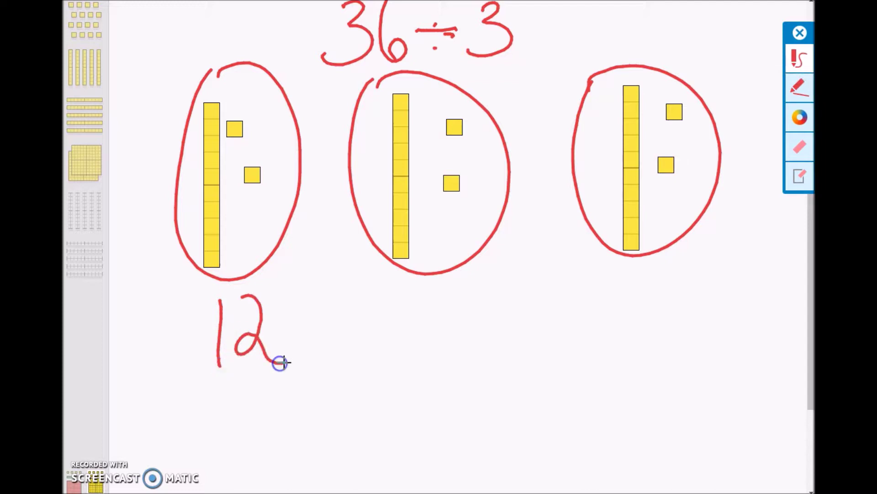
drag(420, 287, 423, 366)
mouse_move(447, 285)
mouse_down()
mouse_move(470, 298)
mouse_move(480, 358)
mouse_up()
mouse_move(617, 273)
mouse_down()
mouse_move(634, 370)
mouse_move(670, 291)
mouse_move(662, 335)
mouse_move(688, 344)
mouse_up()
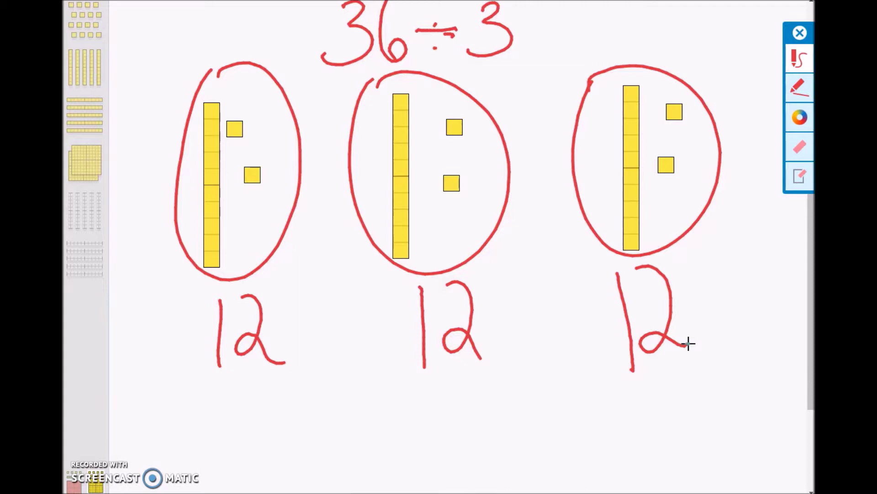
Clear the whole board with Start Over and begin rewriting 36 at the top.
click(799, 176)
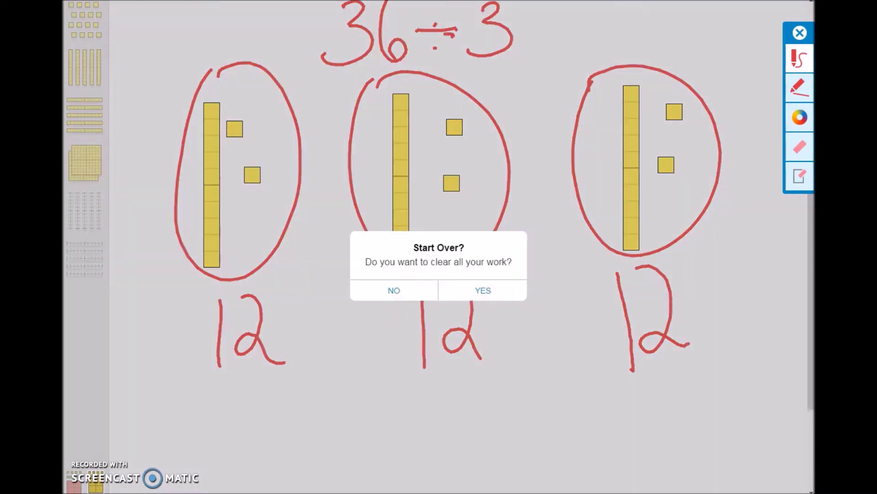
click(483, 289)
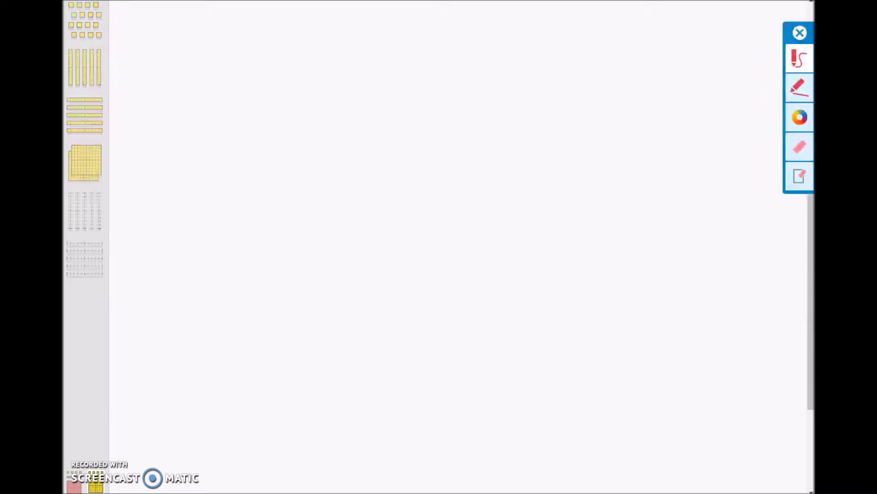
mouse_move(365, 7)
mouse_down()
mouse_move(402, 76)
mouse_move(358, 51)
mouse_up()
Finish writing 36 ÷ 3 and draw three empty ovals beneath it.
mouse_move(426, 5)
mouse_down()
mouse_move(444, 73)
mouse_move(439, 64)
mouse_up()
click(487, 24)
mouse_move(472, 40)
mouse_down()
mouse_move(512, 42)
mouse_move(553, 9)
mouse_move(531, 55)
mouse_up()
click(490, 55)
mouse_move(203, 95)
mouse_down()
mouse_move(187, 141)
mouse_move(300, 176)
mouse_move(209, 104)
mouse_up()
mouse_move(390, 101)
mouse_down()
mouse_move(465, 237)
mouse_move(387, 119)
mouse_up()
mouse_move(589, 96)
mouse_down()
mouse_move(572, 178)
mouse_move(725, 164)
mouse_move(588, 109)
mouse_up()
Draw three straight ten-lines below the left circle with the Straight Line Pen.
click(797, 88)
drag(282, 280, 288, 387)
drag(311, 276, 322, 382)
drag(344, 273, 359, 372)
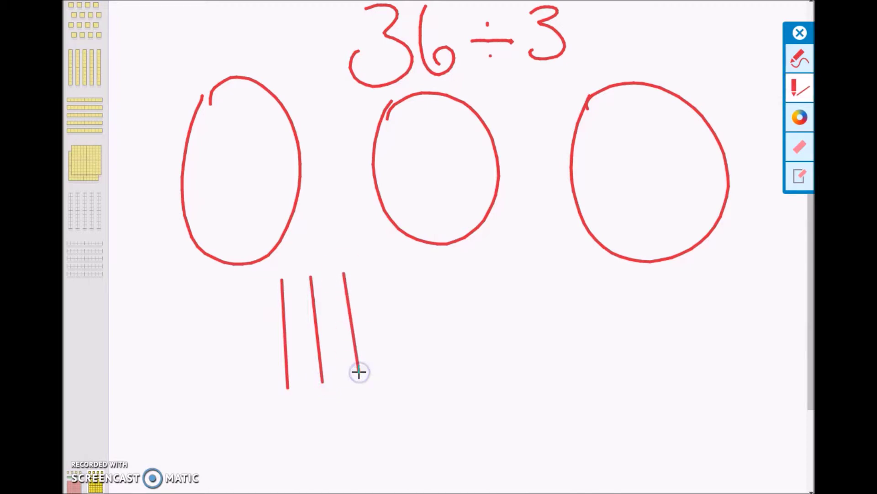
Freehand-draw six dots beside the ten-lines to represent six ones.
click(800, 58)
click(384, 270)
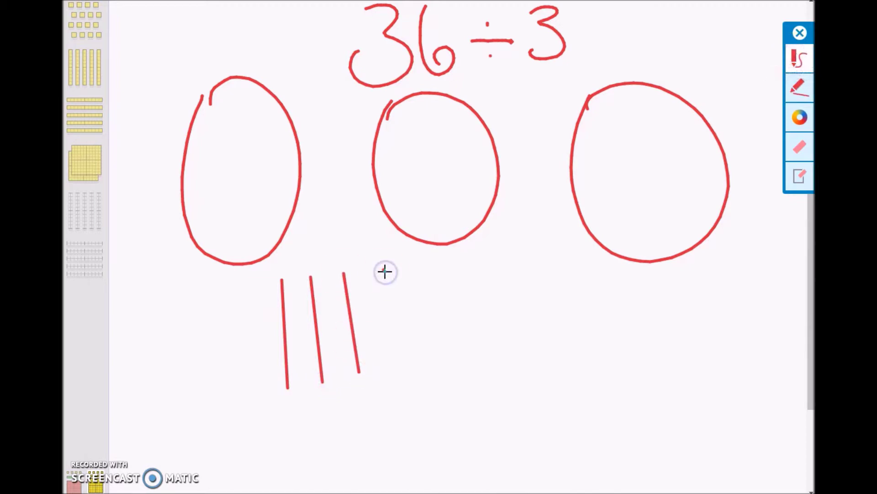
click(414, 264)
click(389, 299)
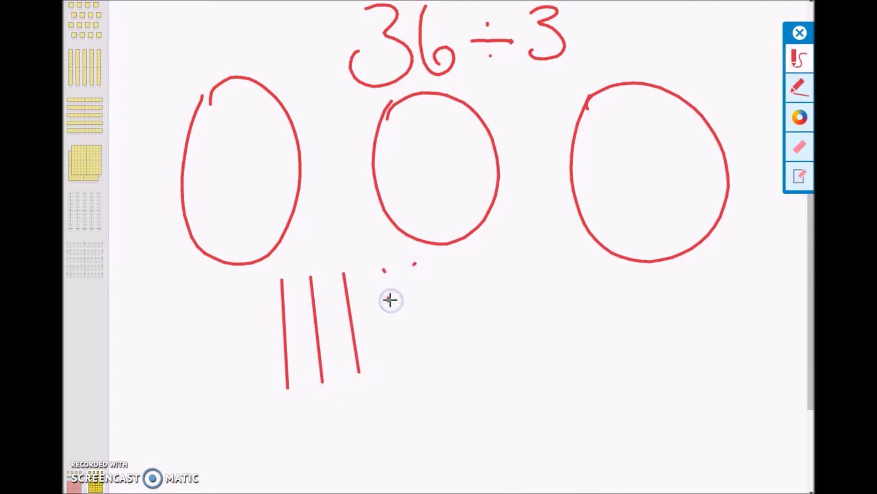
click(421, 298)
click(394, 332)
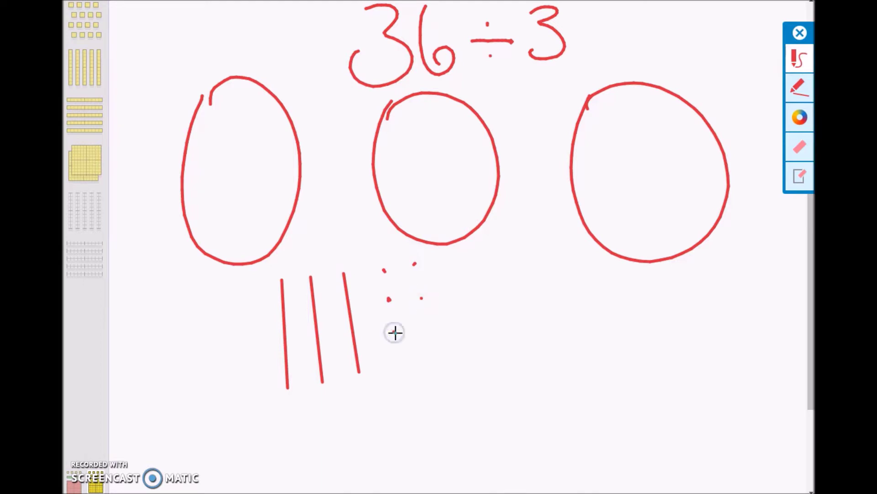
click(427, 335)
click(792, 85)
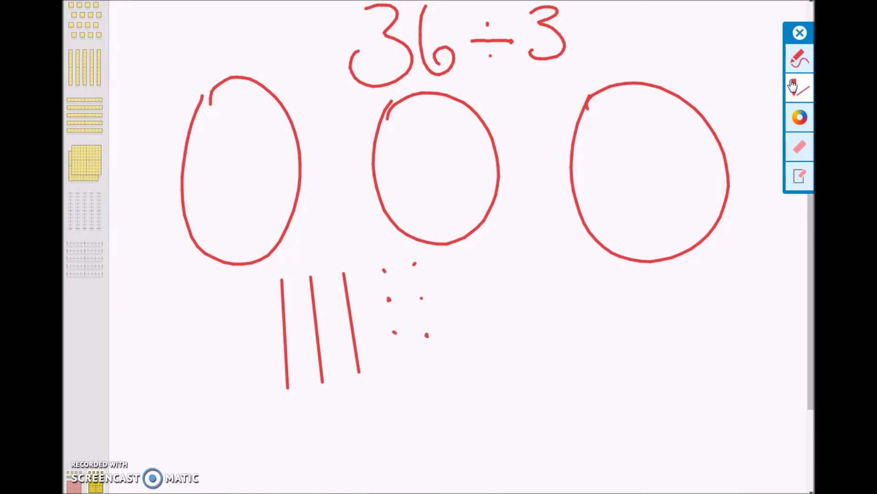
Draw one straight ten-line inside each of the three circles.
drag(223, 108, 222, 237)
drag(407, 111, 405, 202)
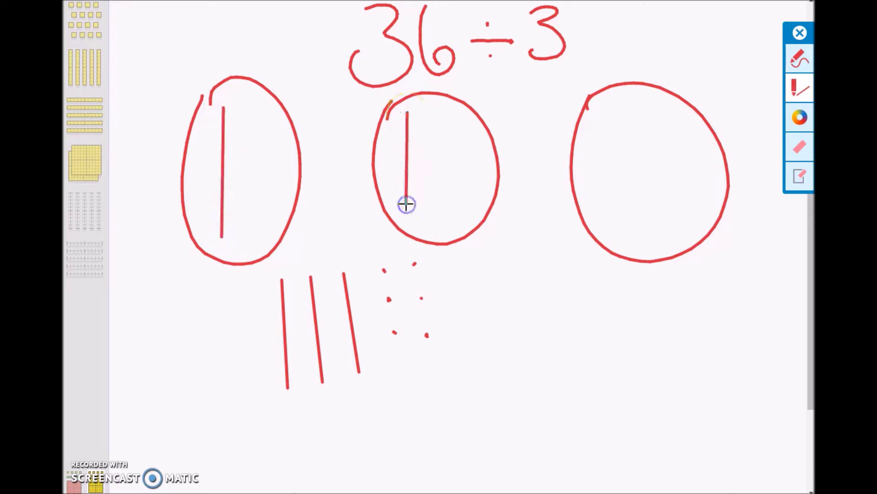
drag(602, 102, 601, 223)
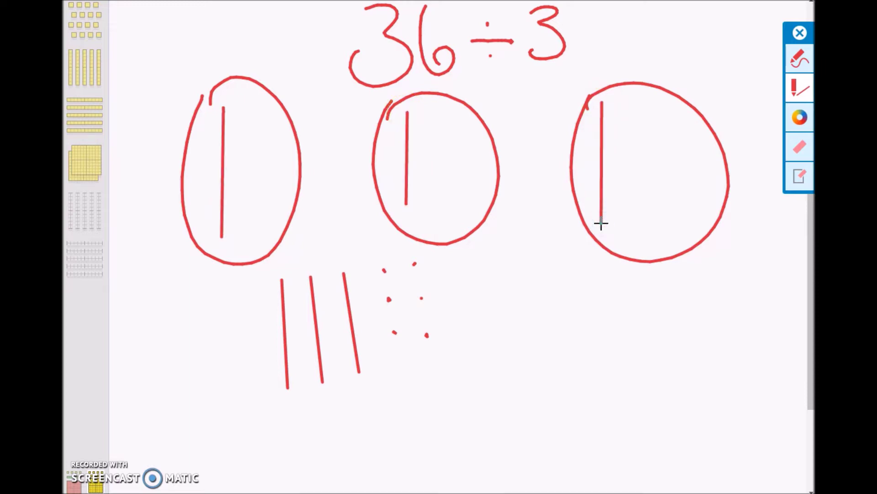
Erase the three loose ten-lines below the circles.
click(800, 146)
mouse_move(283, 281)
mouse_down()
mouse_move(294, 421)
mouse_move(321, 327)
mouse_move(323, 410)
mouse_move(353, 312)
mouse_move(363, 395)
mouse_up()
click(793, 60)
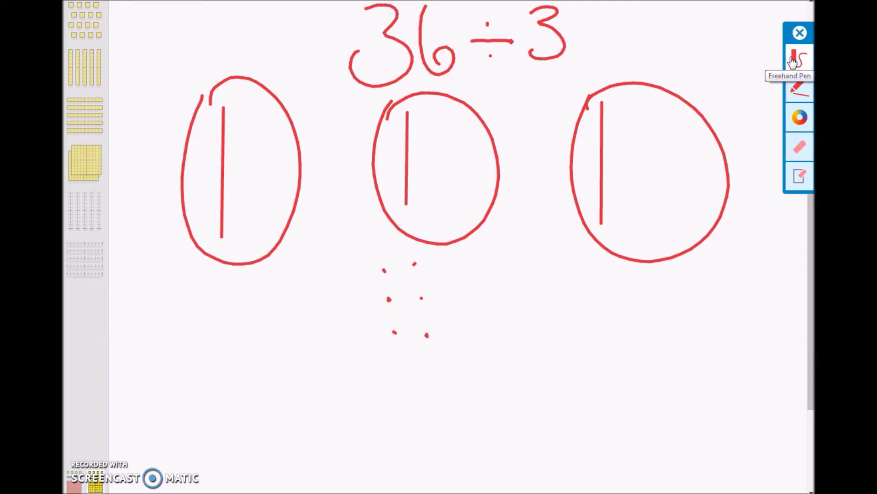
Dot two ones inside each circle beside its ten-line.
click(251, 117)
click(460, 121)
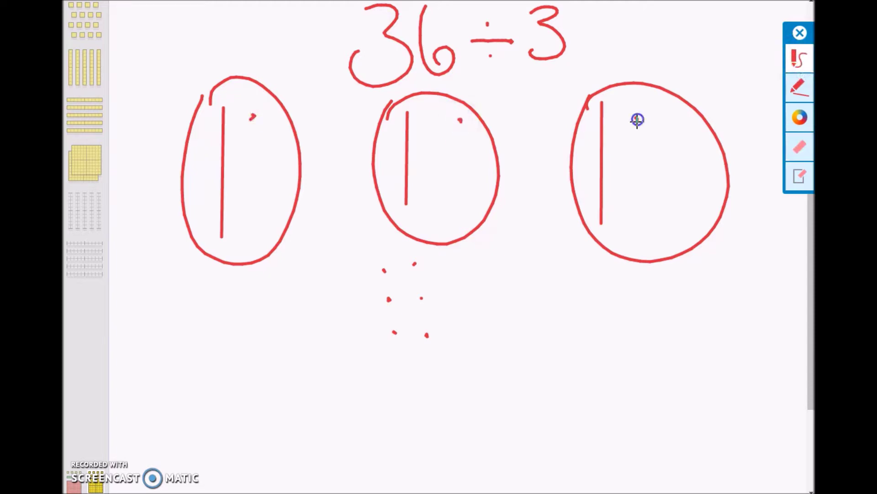
click(258, 139)
click(474, 139)
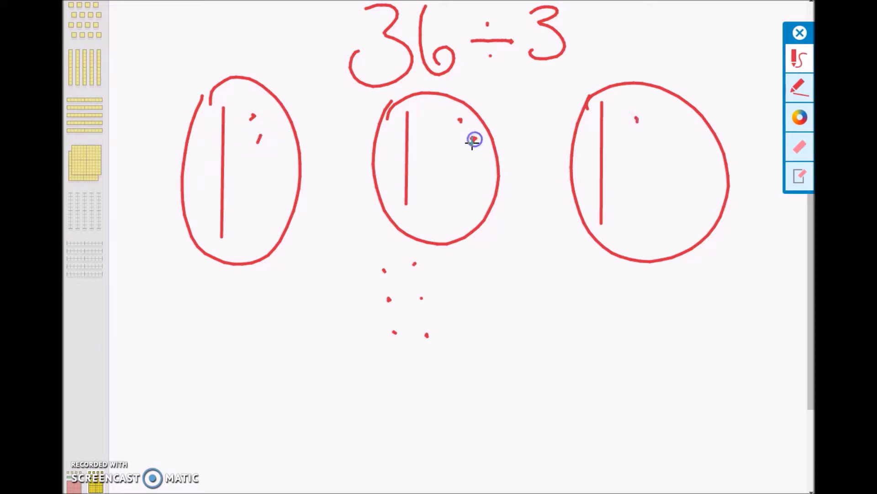
click(651, 141)
Erase the six loose ones-dots below the circles.
click(793, 147)
mouse_move(446, 242)
mouse_down()
mouse_move(413, 257)
mouse_move(395, 301)
mouse_move(407, 343)
mouse_up()
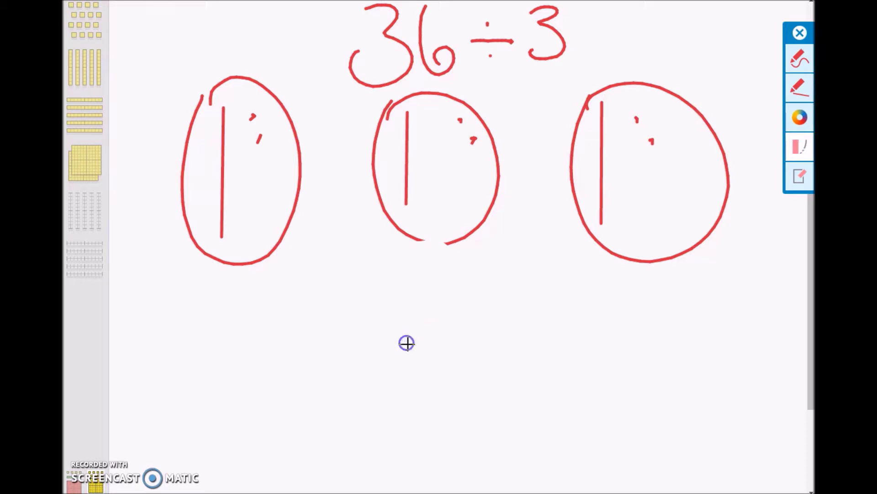
click(796, 62)
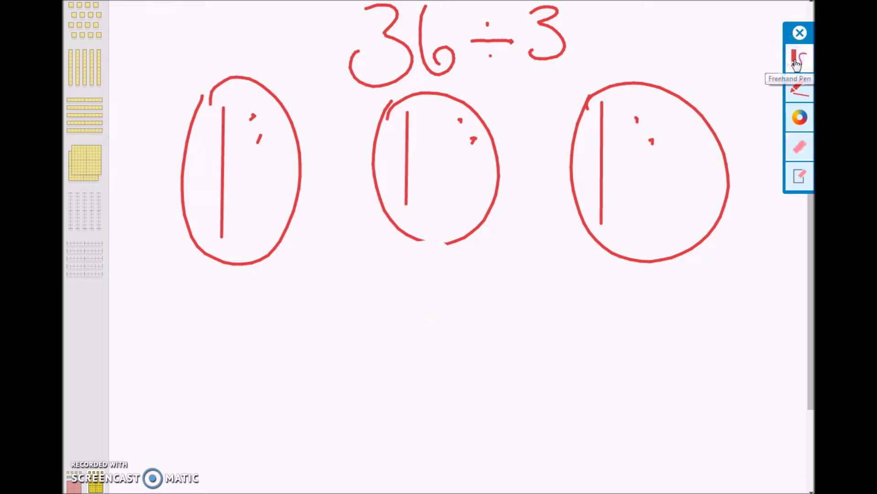